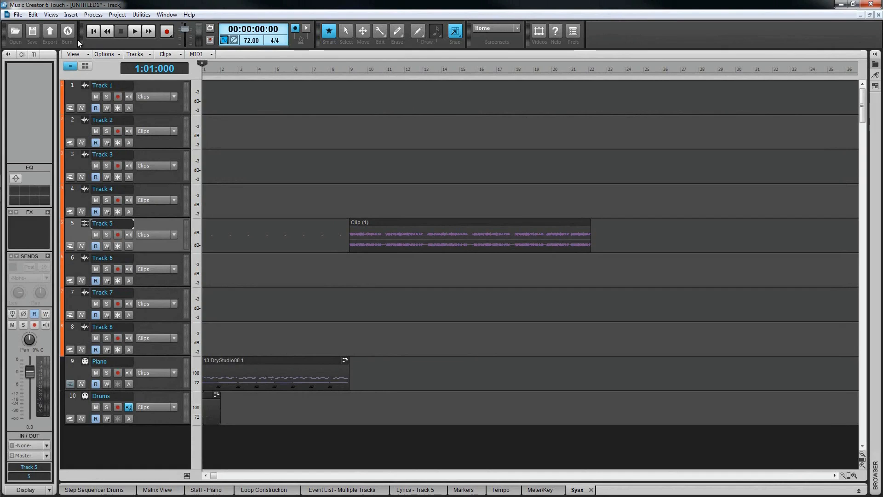
- Open the project file browser to view the available Cakewalk projects, and close it without loading one
click(17, 35)
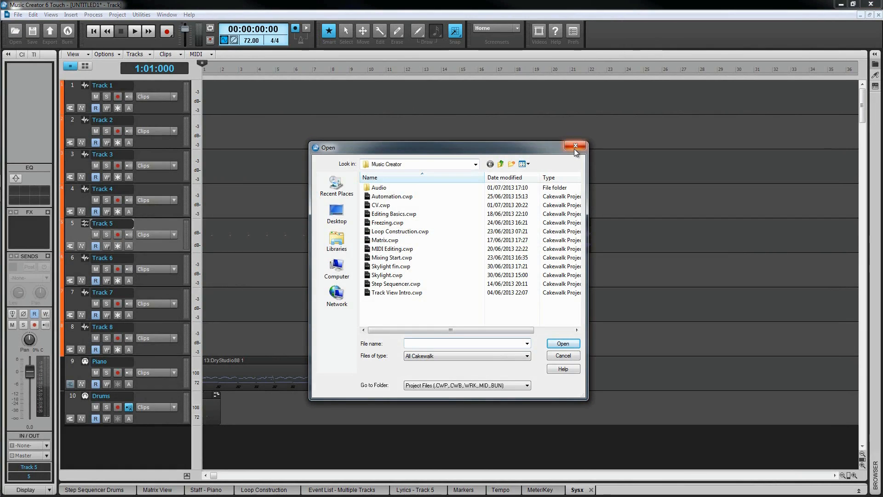
click(574, 145)
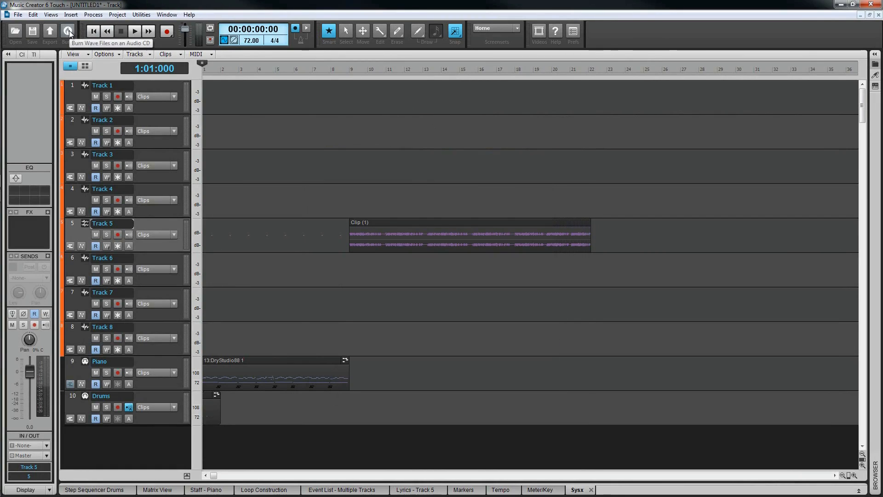
- Play the project briefly, and fast-forward to about measure 4 before returning to the start
click(134, 30)
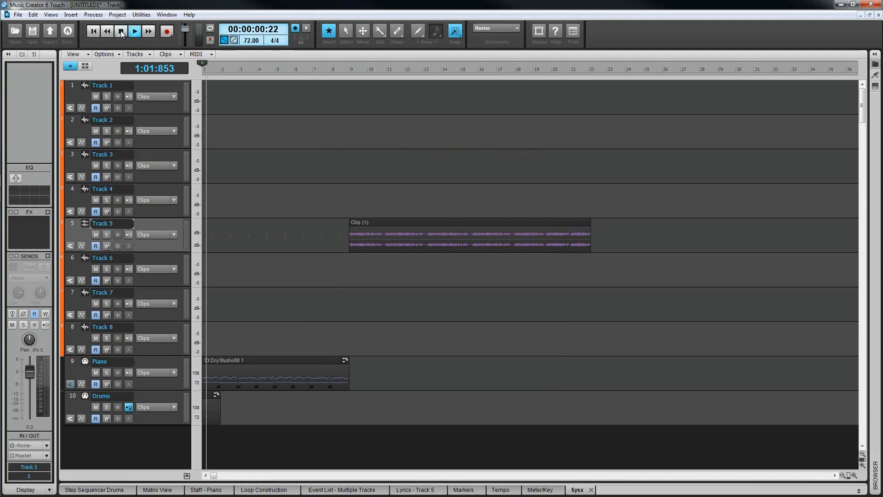
click(118, 30)
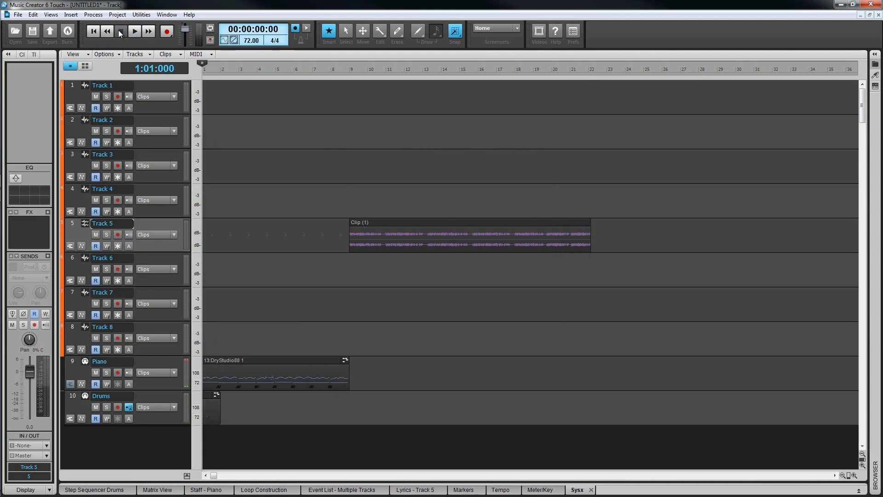
click(148, 31)
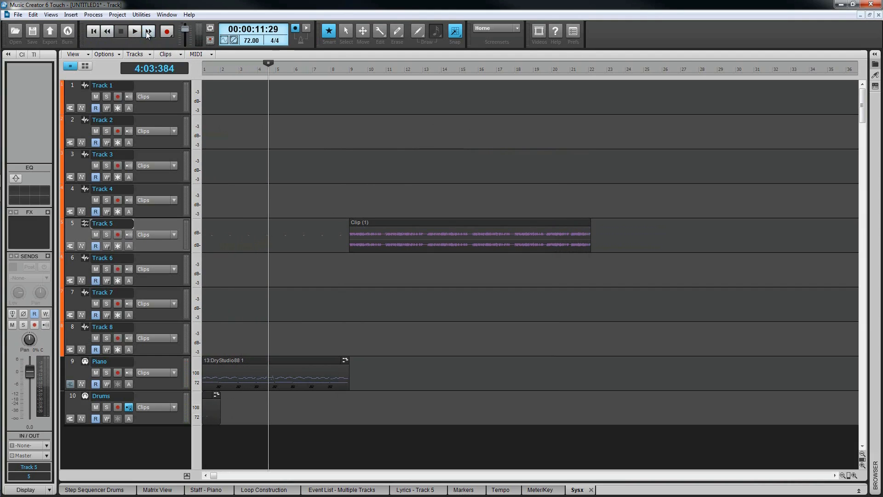
click(107, 31)
click(94, 31)
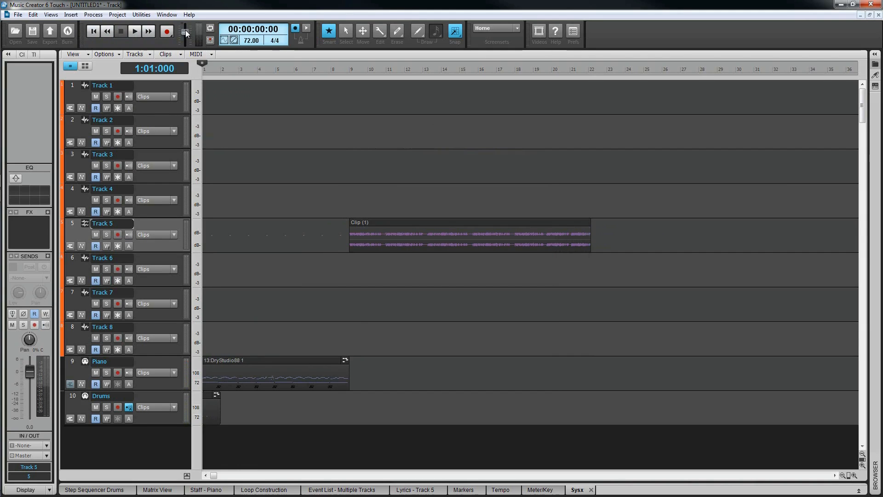
click(210, 41)
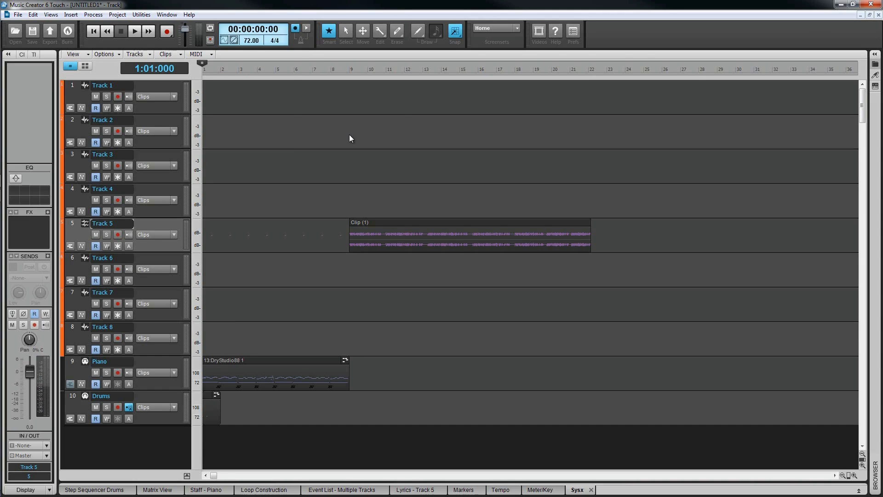
- With the Smart tool, select measures 13 to 16 of the Track 5 clip and trim the clip's end slightly
key(t)
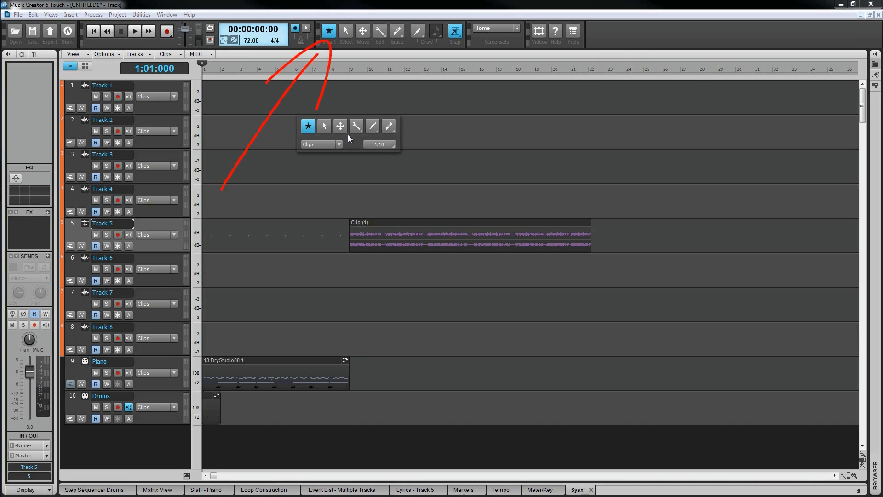
click(307, 129)
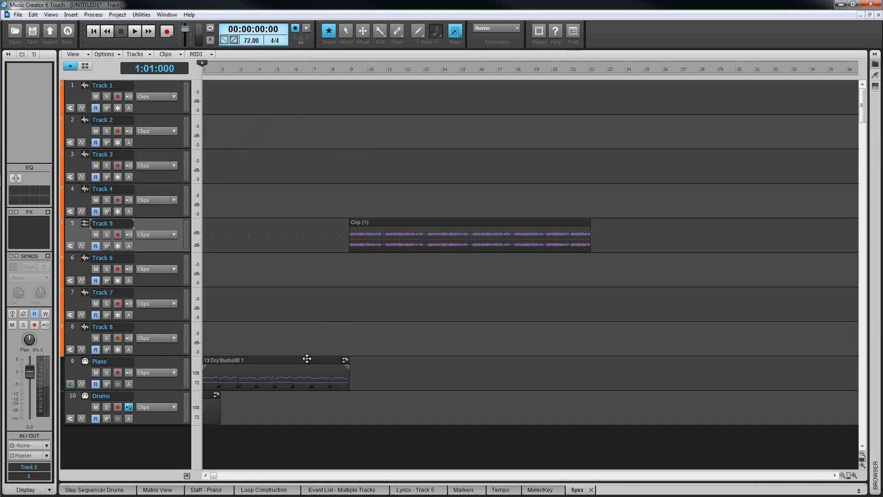
mouse_move(307, 358)
mouse_down()
mouse_move(357, 345)
mouse_move(331, 345)
mouse_move(299, 365)
mouse_up()
drag(423, 251, 478, 250)
mouse_move(590, 242)
mouse_down()
mouse_move(557, 242)
mouse_move(600, 242)
mouse_move(588, 242)
mouse_up()
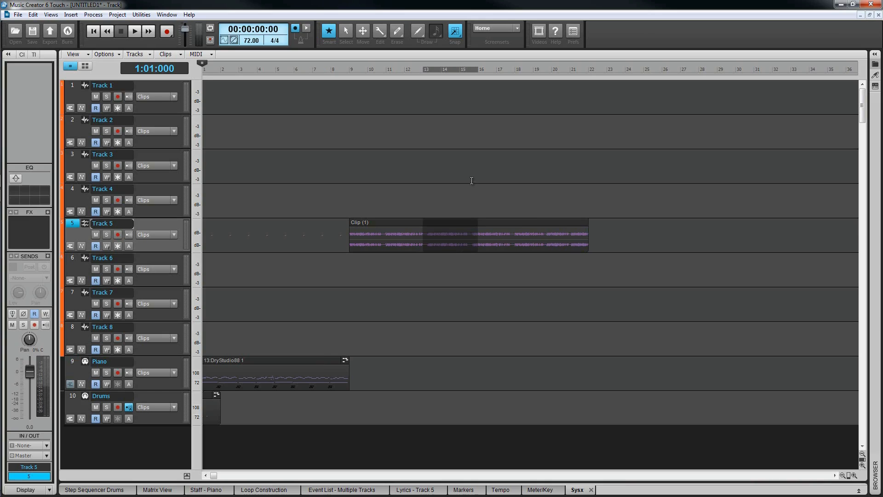
- Select measures 12 to 20 of the Track 5 clip with the Select tool, and select the whole clip with the Move tool
key(t)
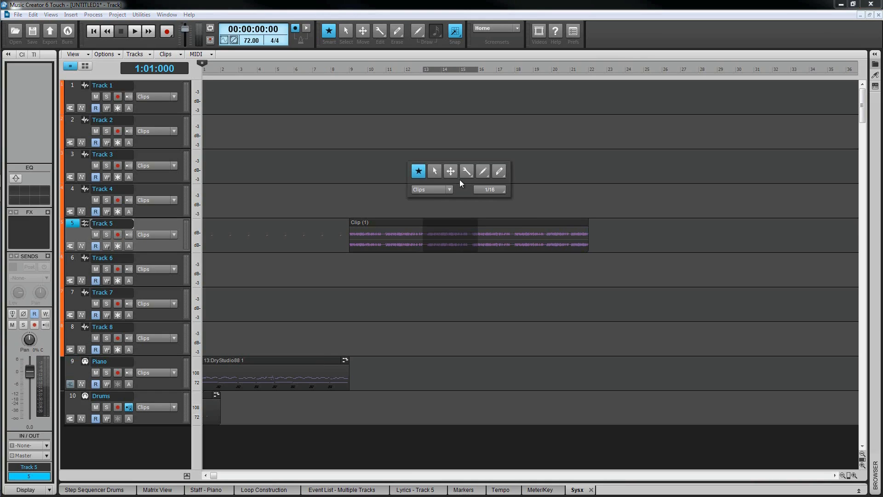
click(435, 172)
drag(405, 235, 548, 234)
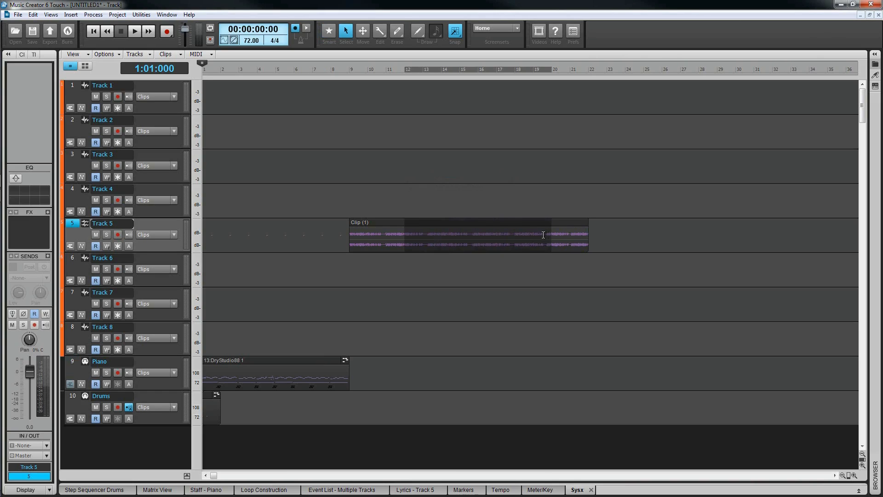
key(F7)
mouse_move(445, 223)
mouse_down()
mouse_move(442, 201)
mouse_move(441, 225)
mouse_up()
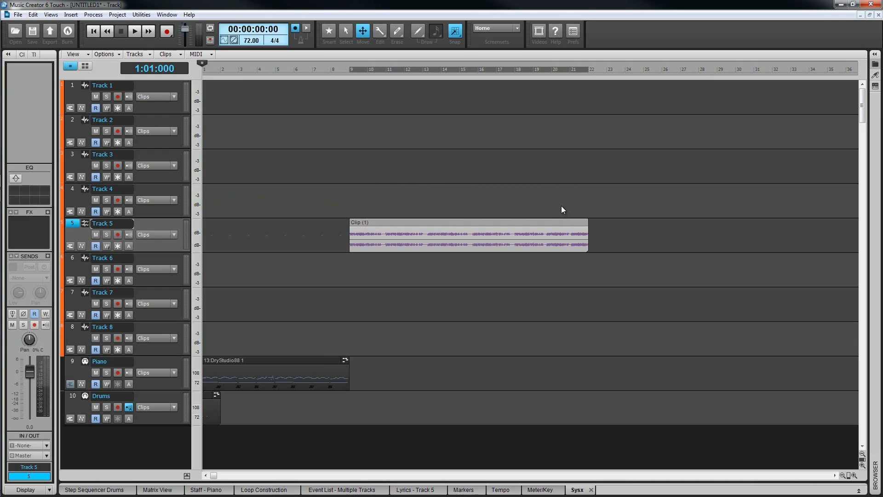
- Review the variants offered by the Edit tool and the Erase tool without choosing any
key(t)
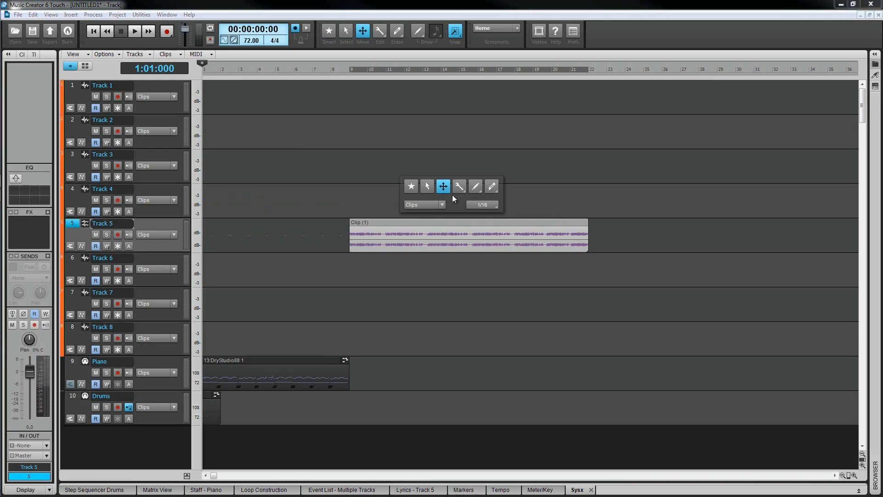
click(462, 190)
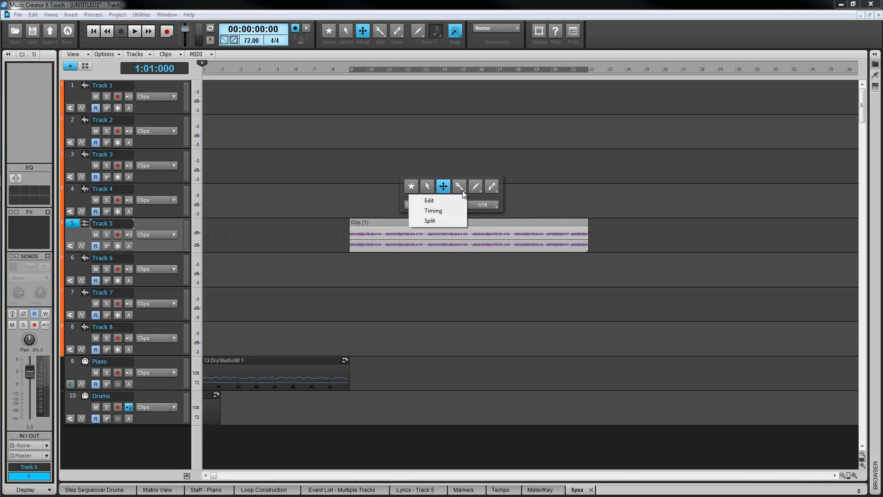
key(Escape)
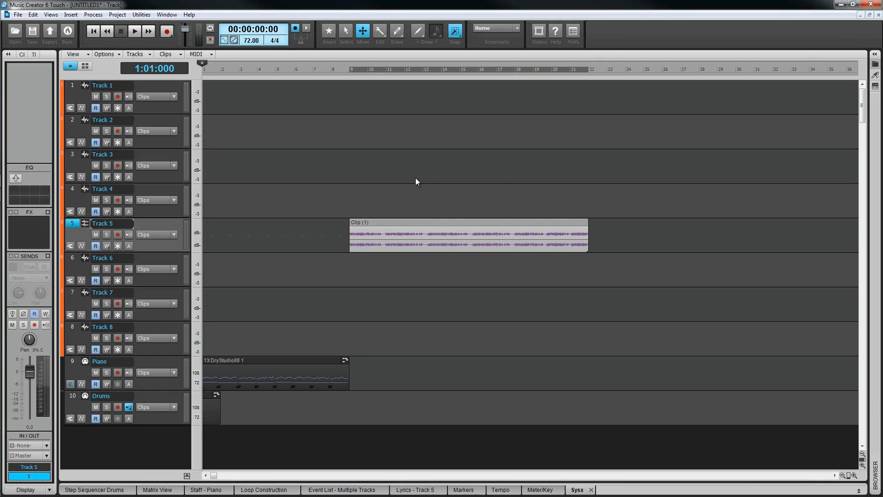
click(402, 33)
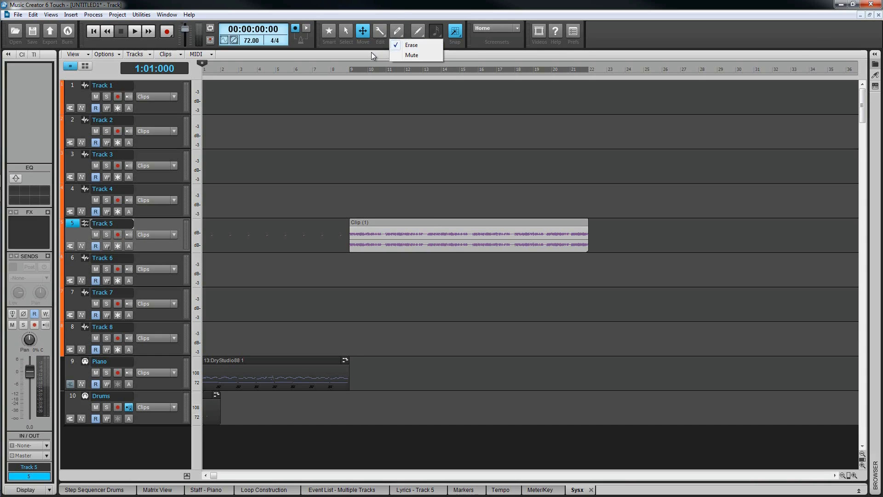
click(371, 52)
- Activate the Freehand Draw tool and review its note durations, keeping 1/16
click(423, 34)
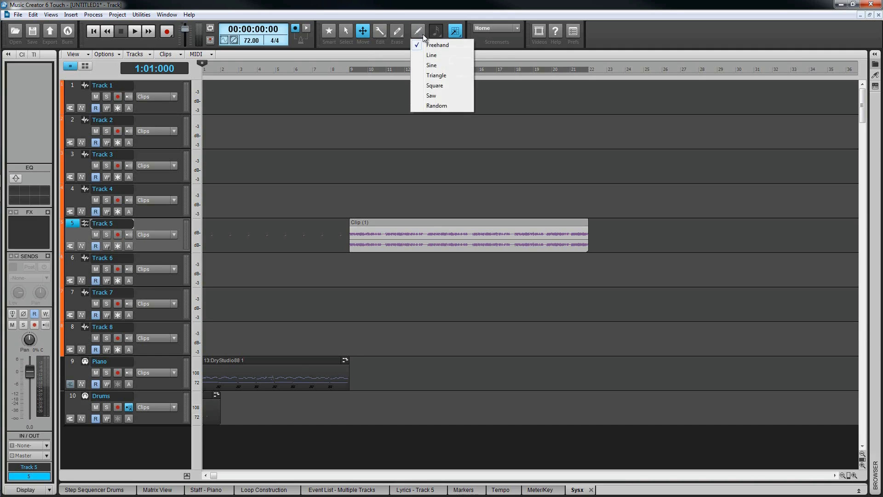
click(417, 33)
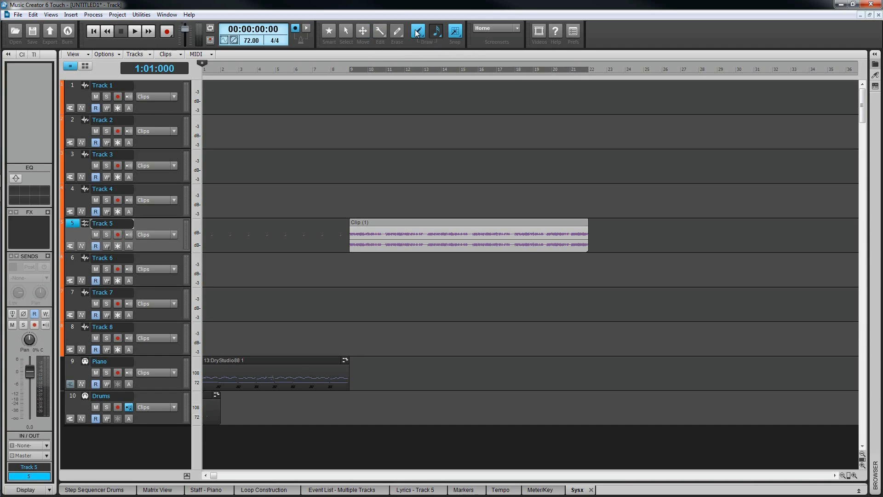
click(440, 35)
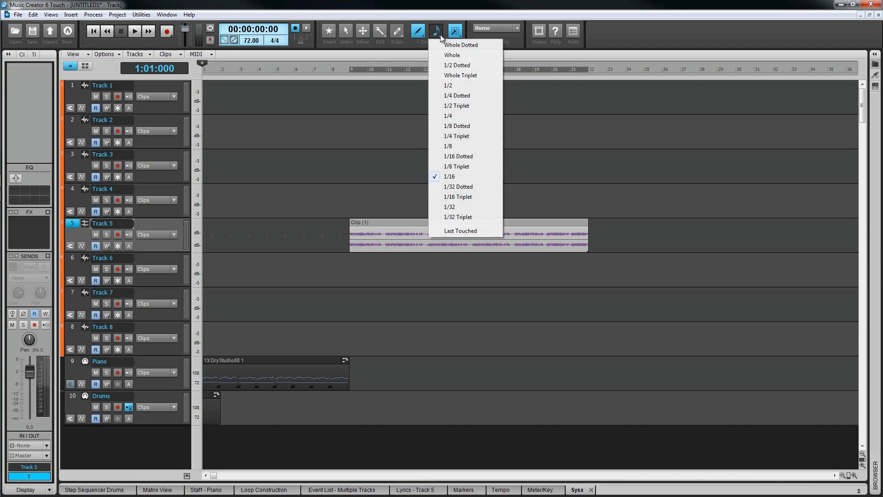
click(400, 143)
key(t)
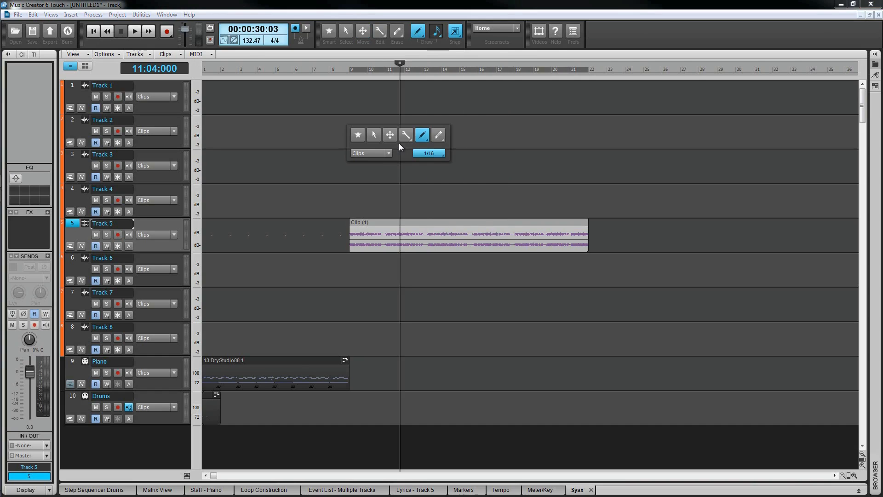
click(437, 153)
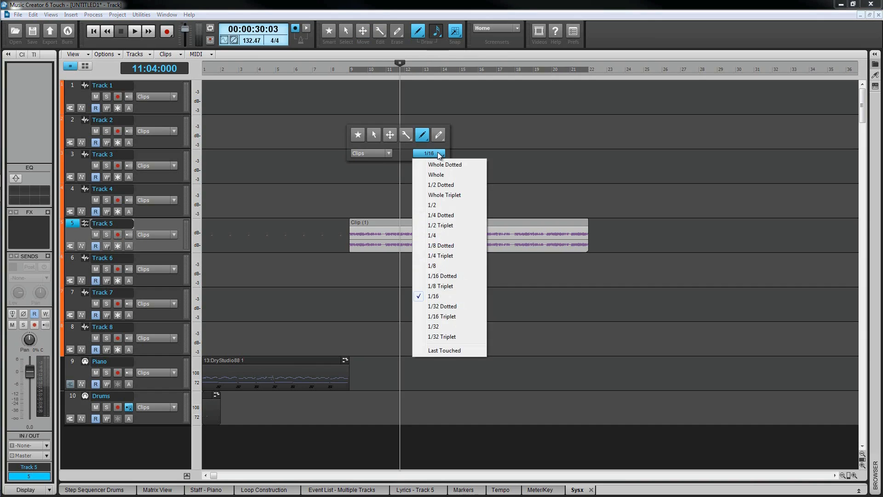
click(465, 141)
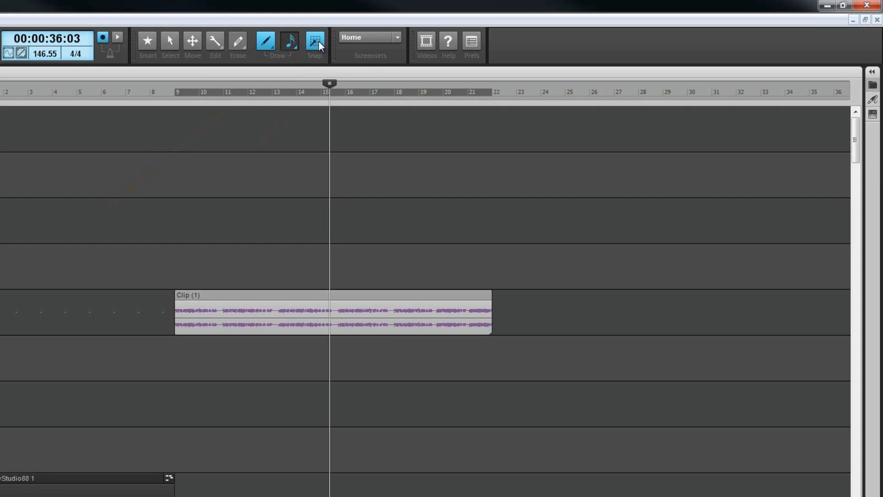
- Open the Snap Settings and set the snap resolution to 1/4
click(323, 48)
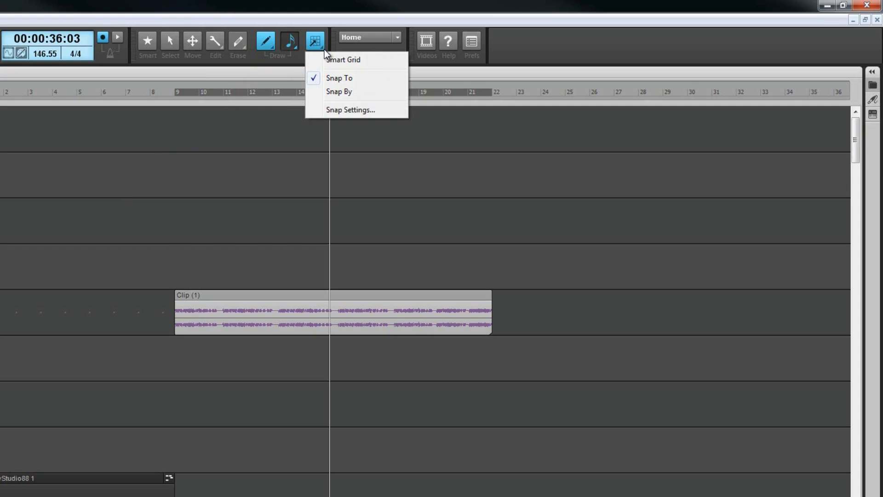
click(332, 109)
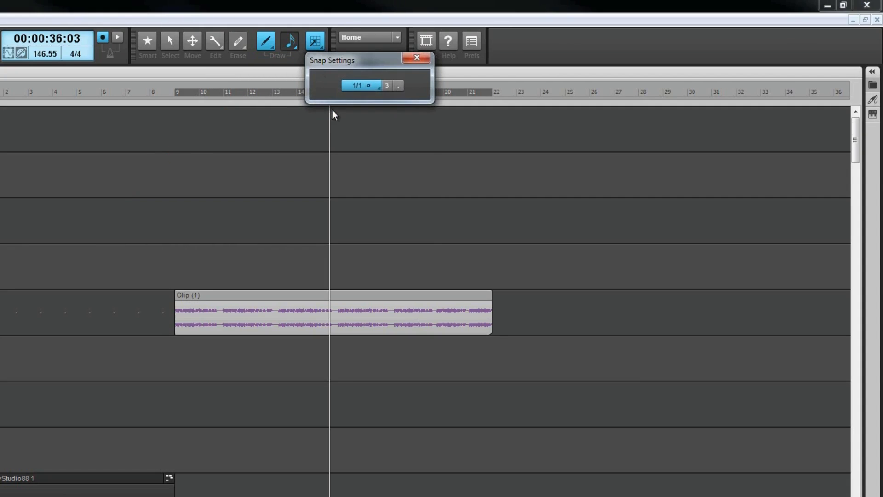
click(375, 86)
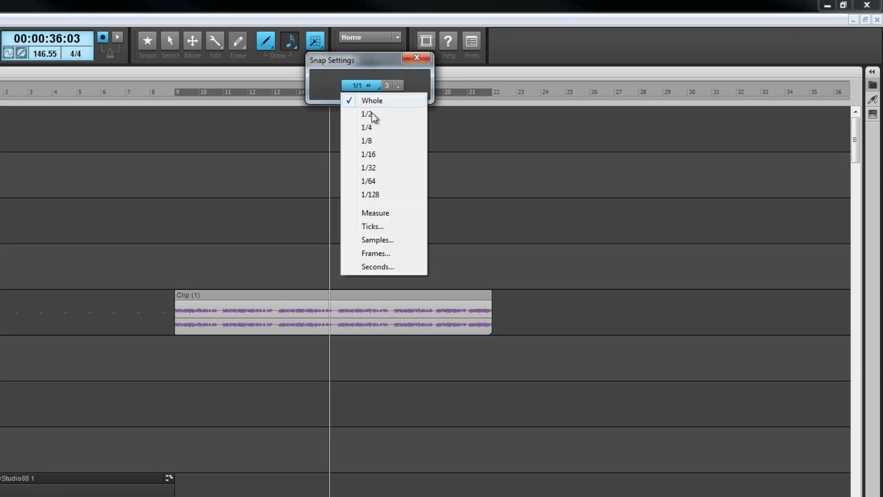
click(370, 127)
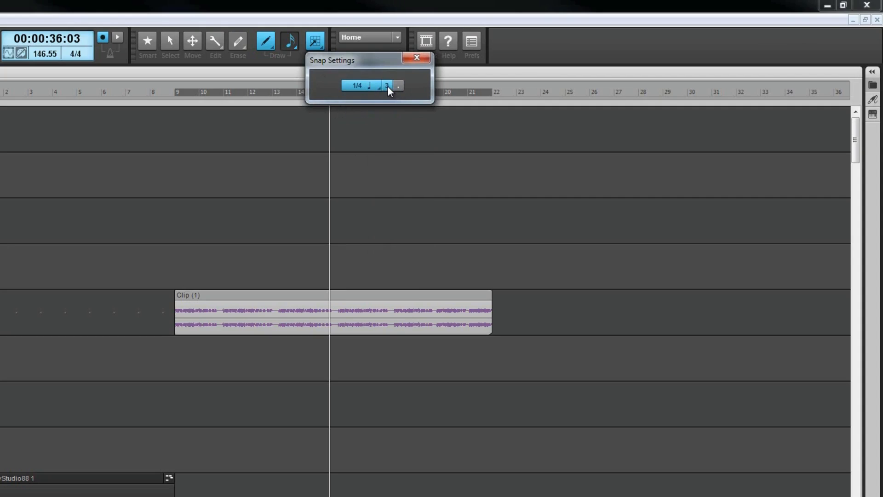
- Set the snap resolution to 480 ticks
click(377, 89)
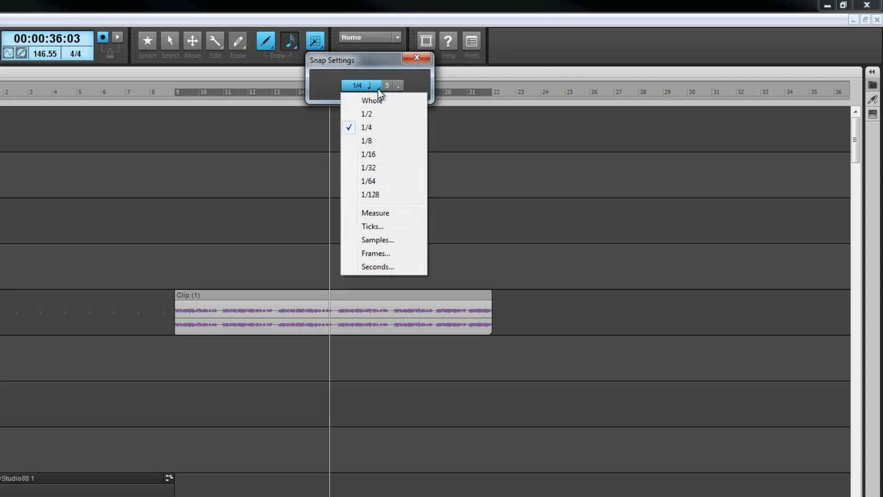
click(372, 226)
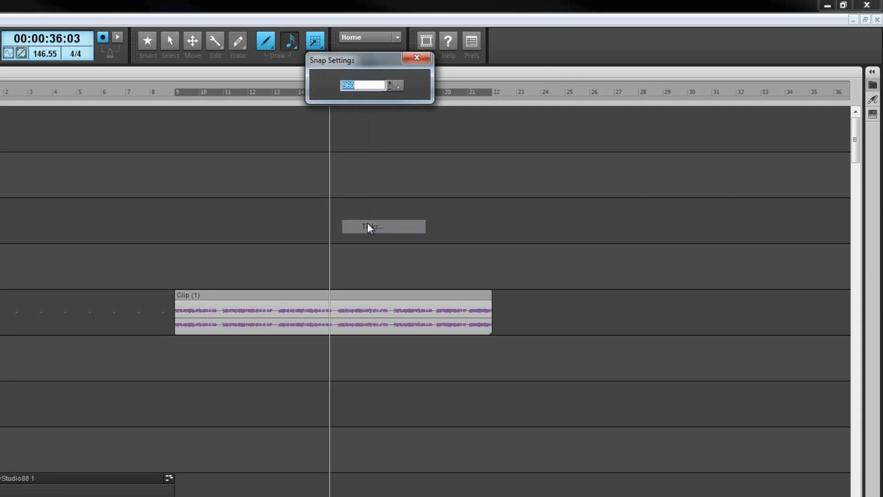
text(480)
key(Return)
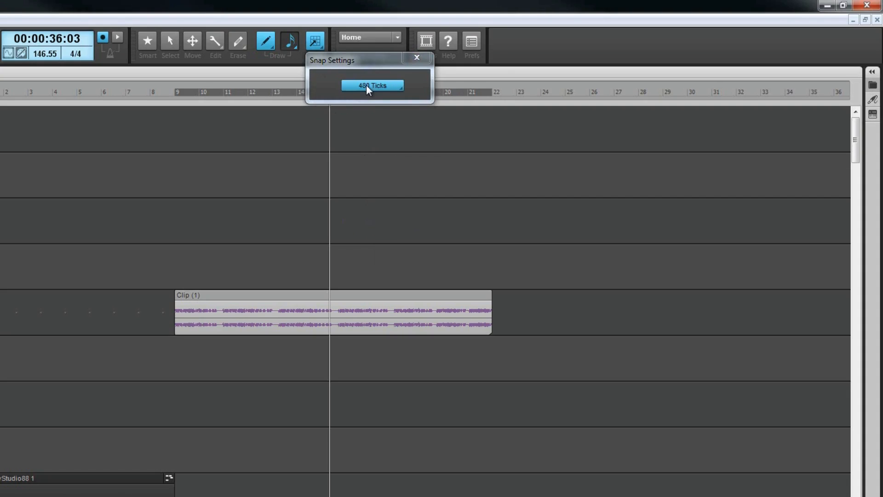
- Return the snap resolution to 1/4 and move the Snap Settings window clear of the snap control
click(399, 88)
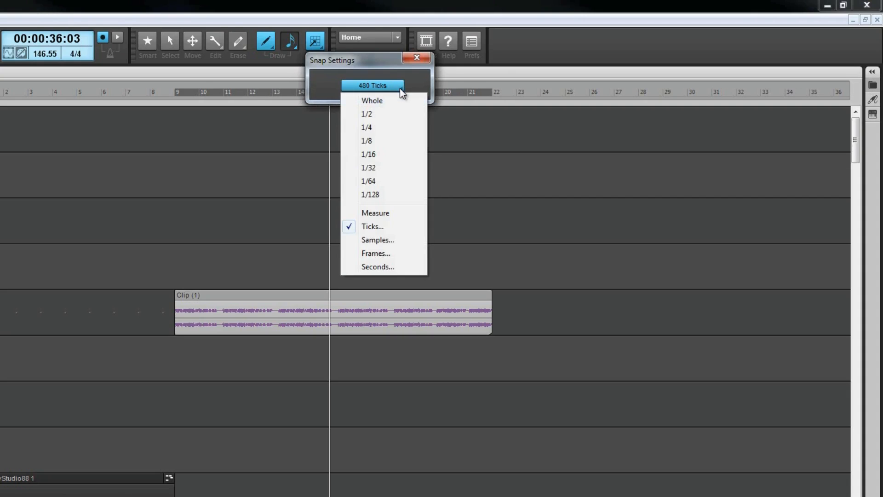
click(366, 129)
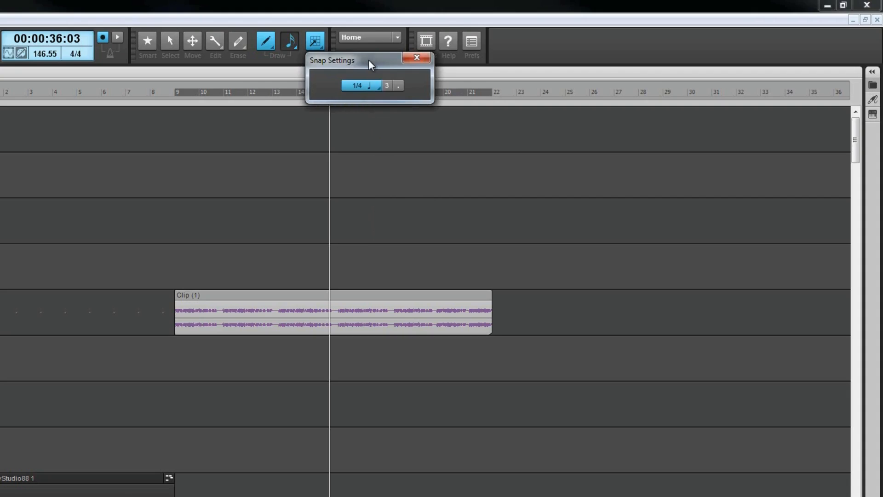
drag(368, 59, 603, 60)
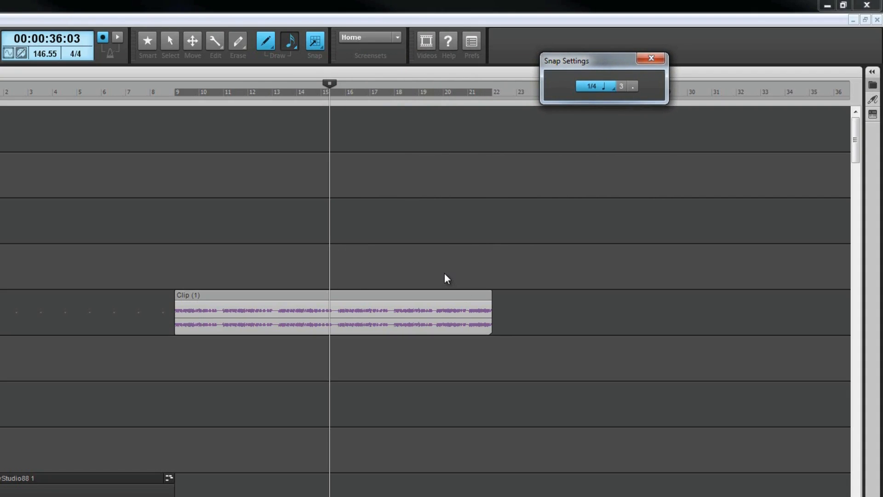
- Enable Smart Grid snapping and change the timeline zoom from the time ruler to try out the adaptive snap resolution
right_click(319, 45)
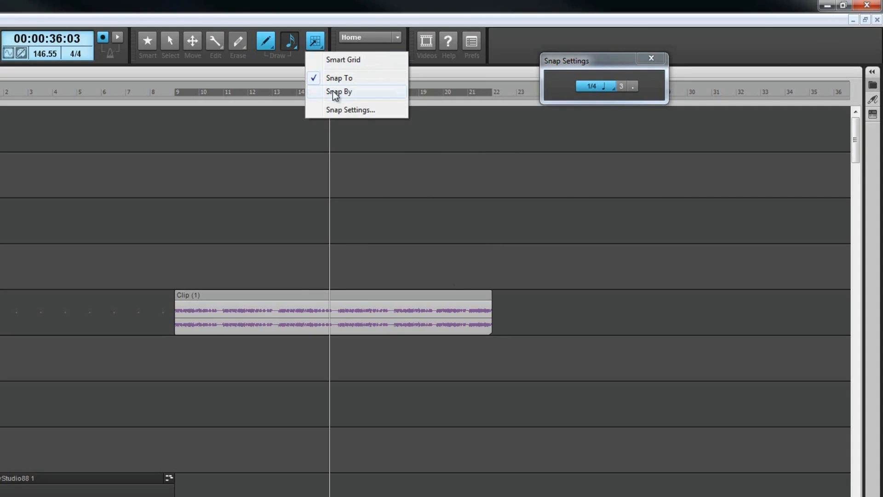
click(320, 48)
click(321, 49)
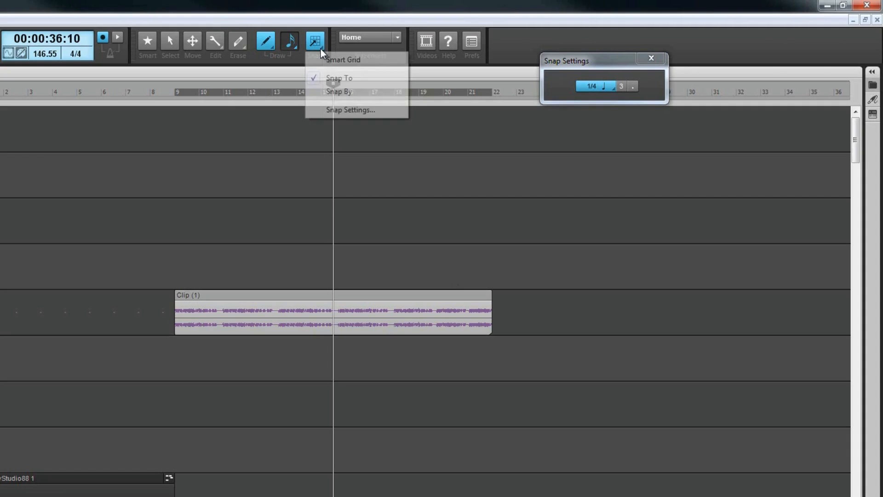
click(332, 60)
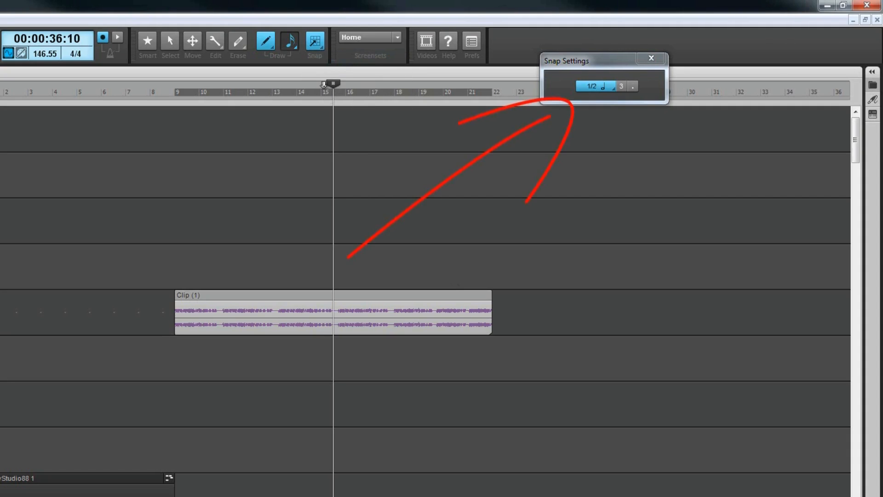
mouse_move(324, 84)
mouse_down()
mouse_move(328, 100)
mouse_move(327, 83)
mouse_up()
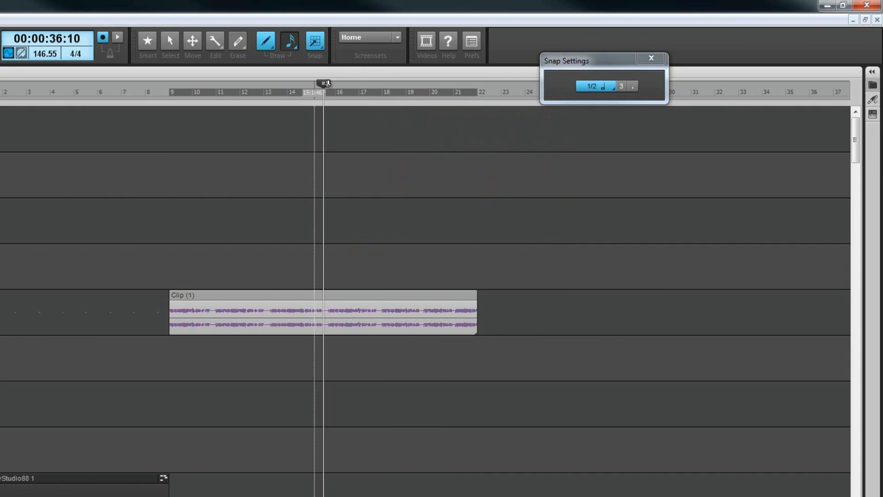
drag(328, 83, 329, 86)
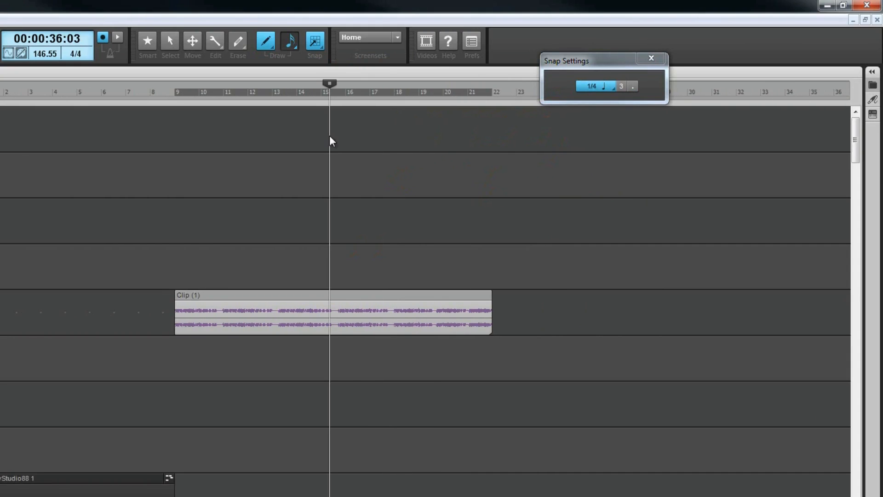
- Open the Snap to Grid preferences and try the magnetic test with snap intensity at Light and at Extreme
key(p)
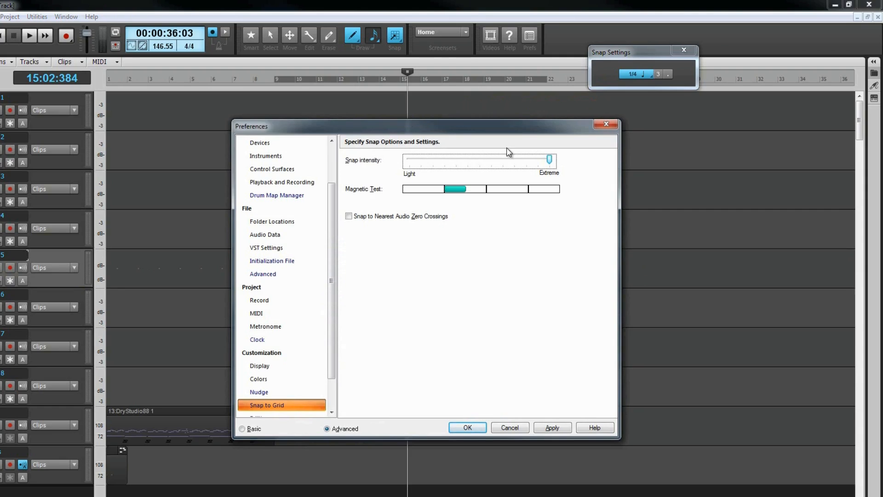
drag(547, 159, 408, 160)
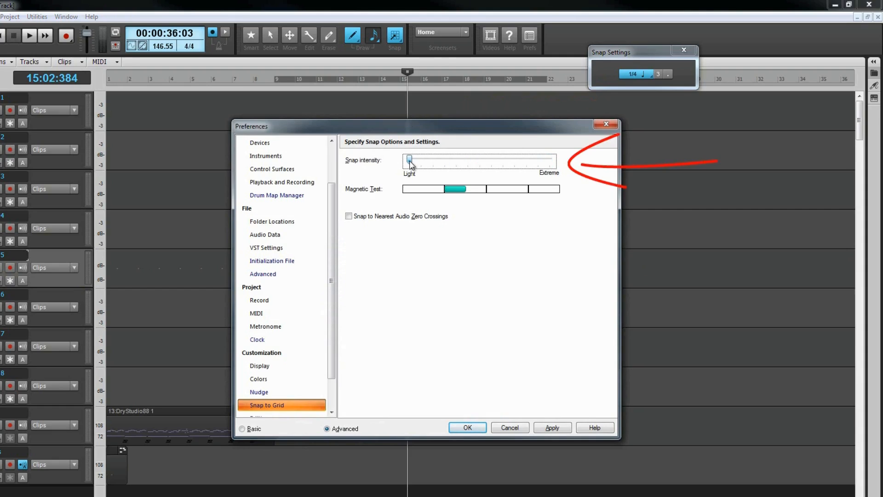
drag(460, 188, 500, 189)
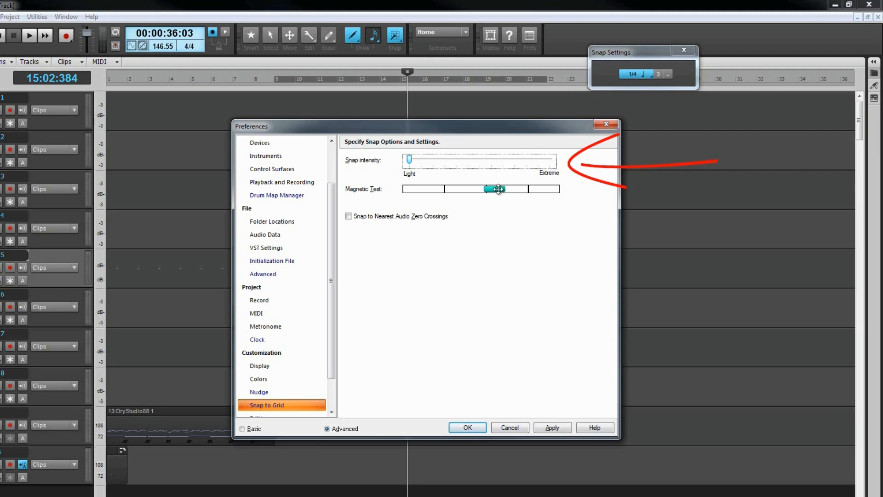
drag(408, 159, 551, 160)
mouse_move(497, 189)
mouse_down()
mouse_move(431, 191)
mouse_move(522, 193)
mouse_up()
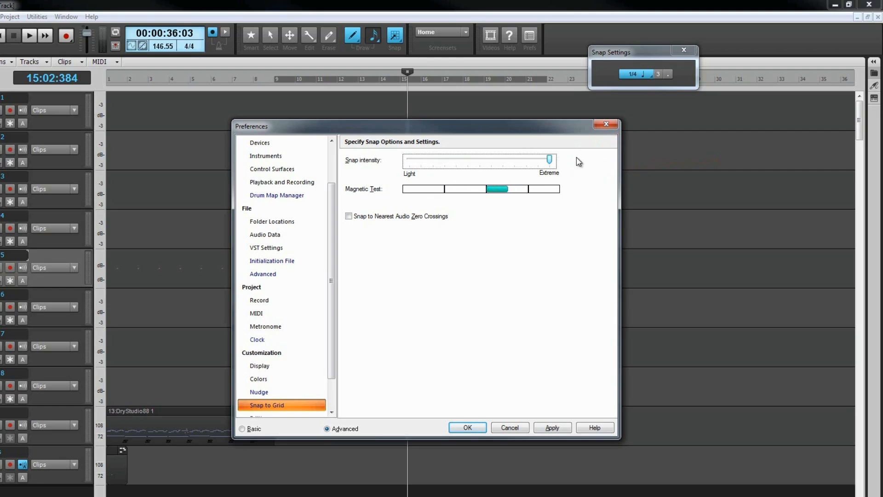
- Set the snap intensity to about two thirds towards Extreme, enable Snap to Nearest Audio Zero Crossings and apply the preferences
drag(553, 164, 459, 189)
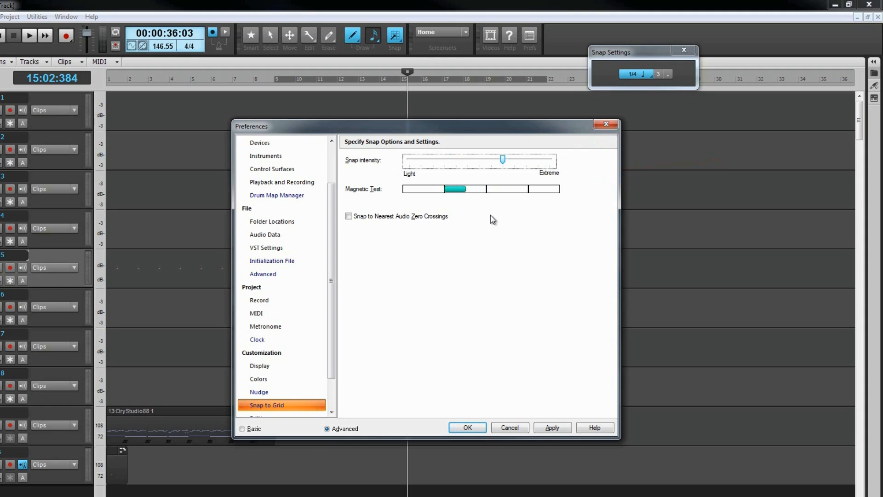
click(349, 217)
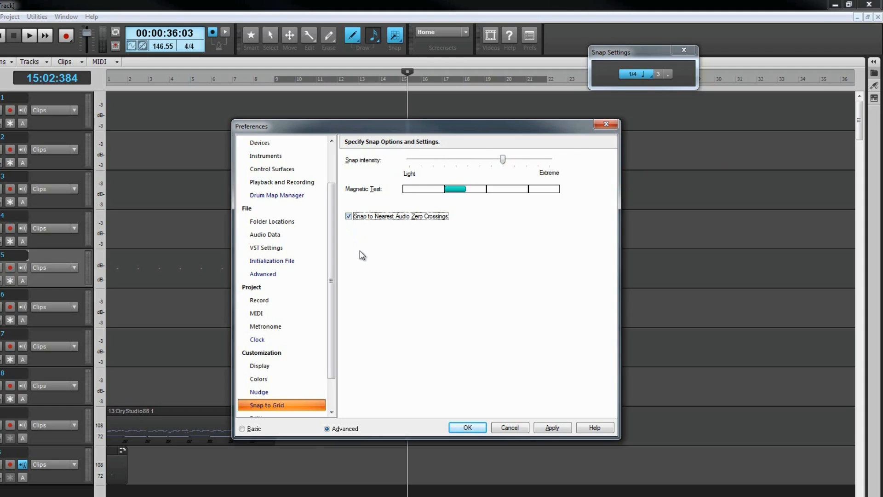
click(466, 432)
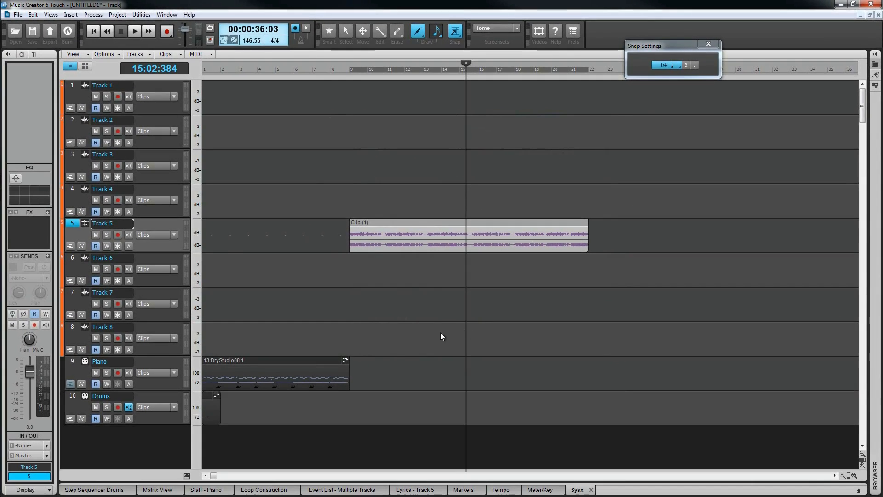
- Select Track 6, open its Classic Phaser and TH2 Creator effect windows and move both over the track area
click(164, 256)
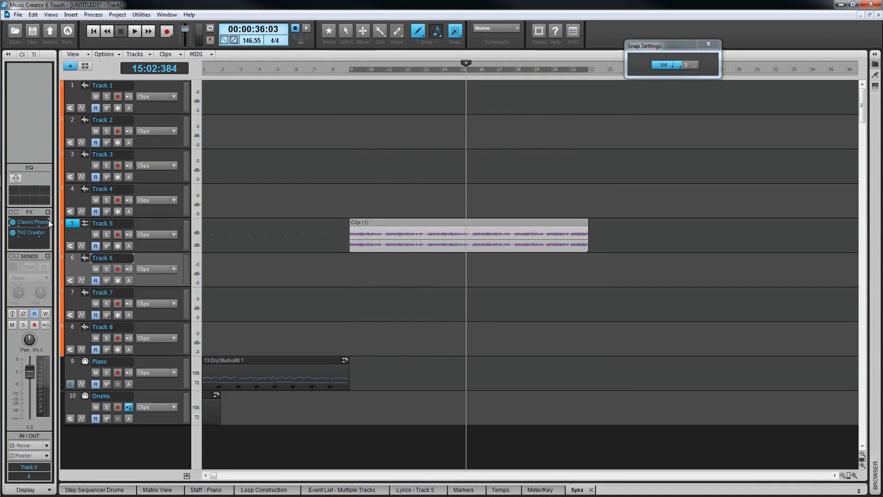
double_click(36, 221)
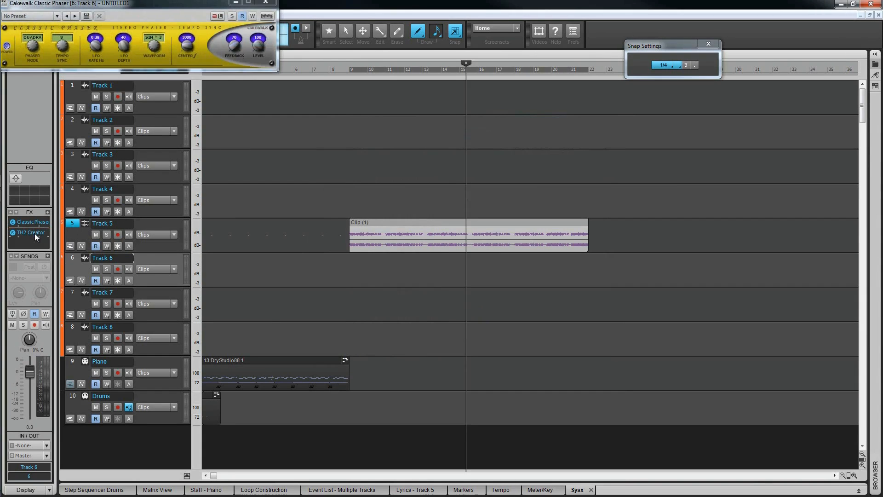
double_click(34, 233)
drag(166, 9, 451, 113)
drag(222, 6, 299, 233)
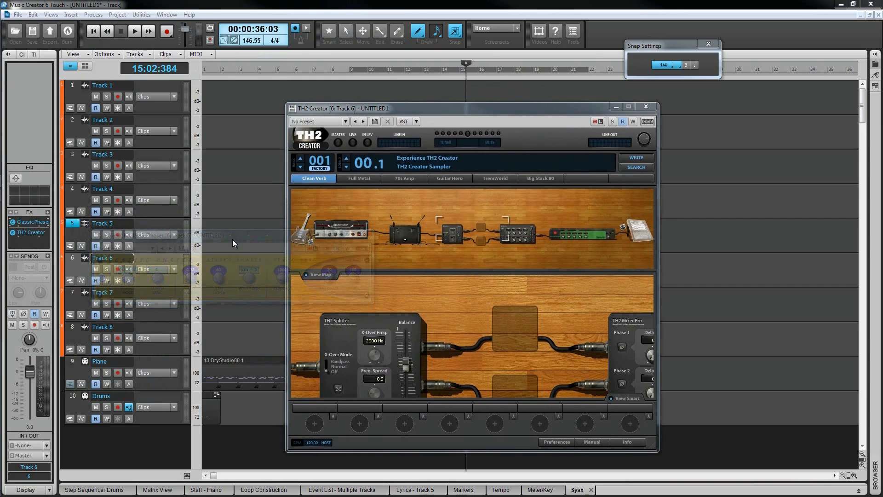
- Working through the faded plug-in windows, show Track 6's edit filter choices and reposition the playhead along Track 5
click(173, 268)
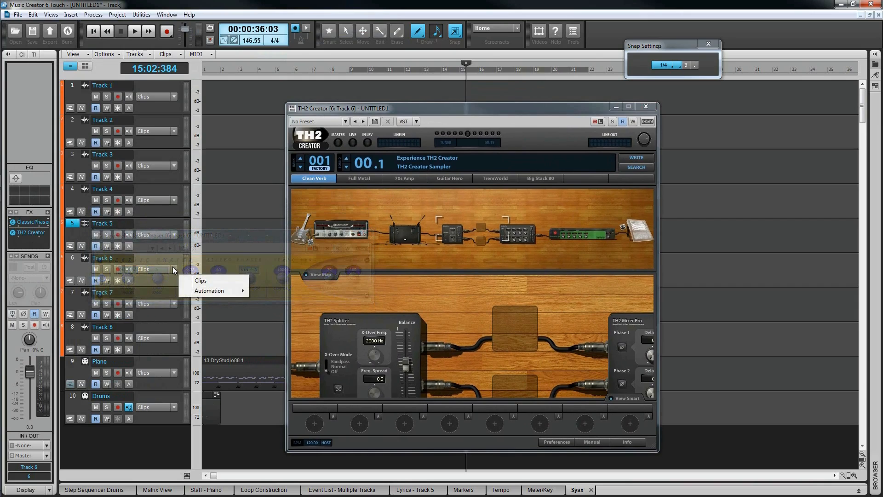
click(215, 235)
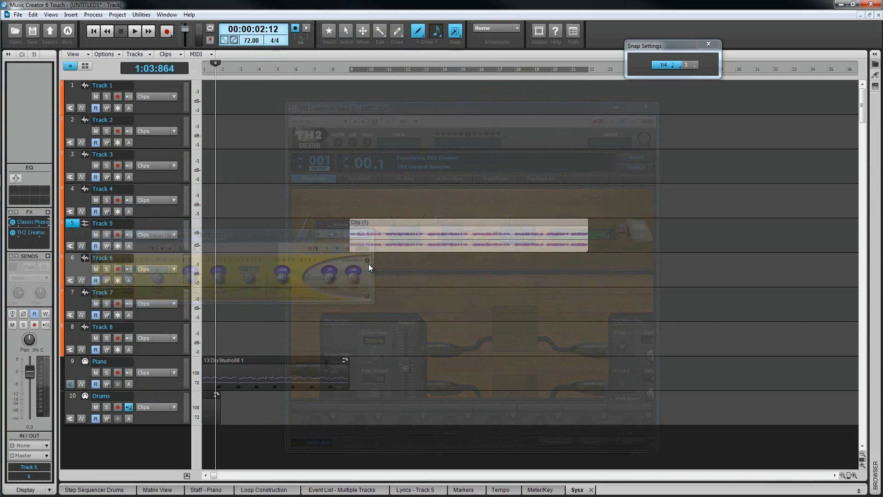
click(464, 224)
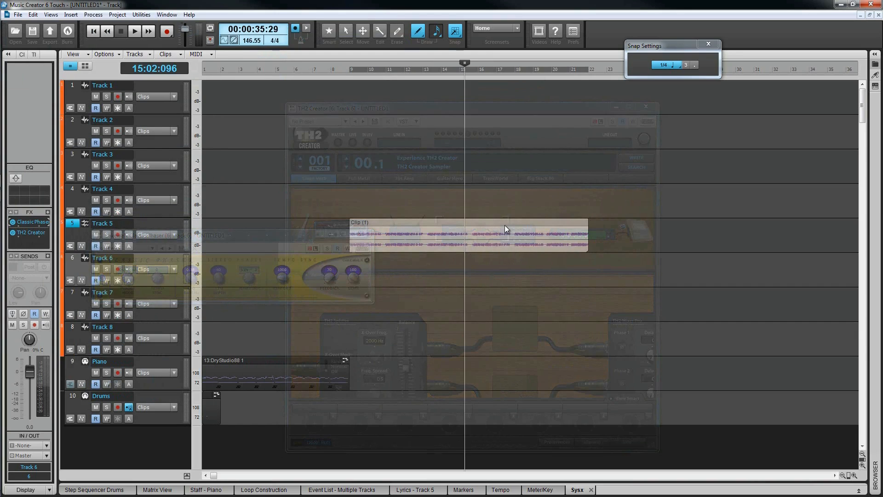
click(516, 222)
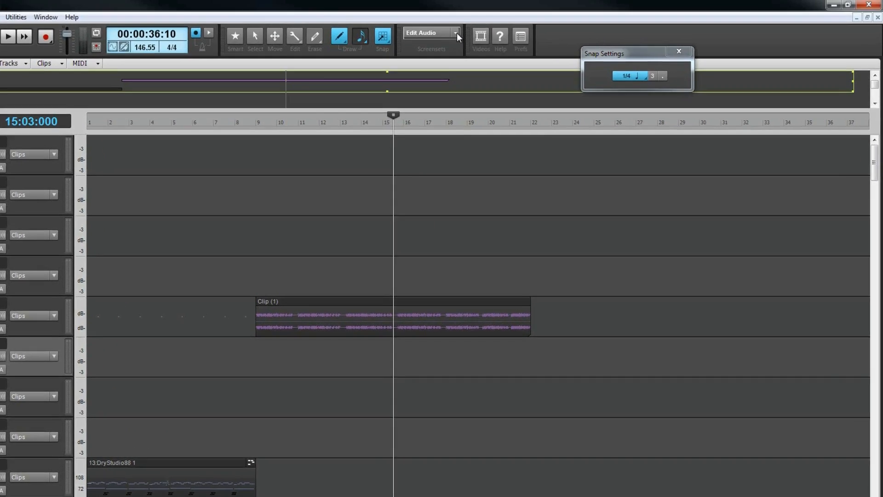
- Switch to the Edit Notation screenset and return to the Home screenset
click(518, 28)
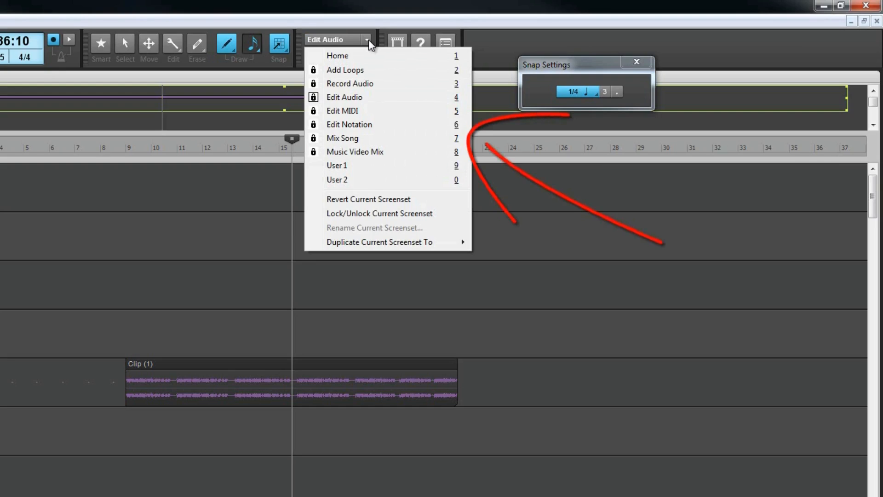
click(364, 125)
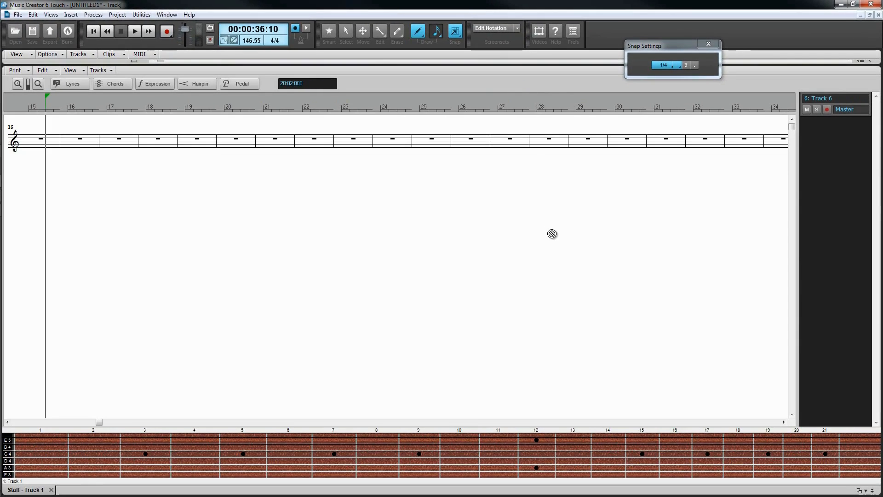
key(1)
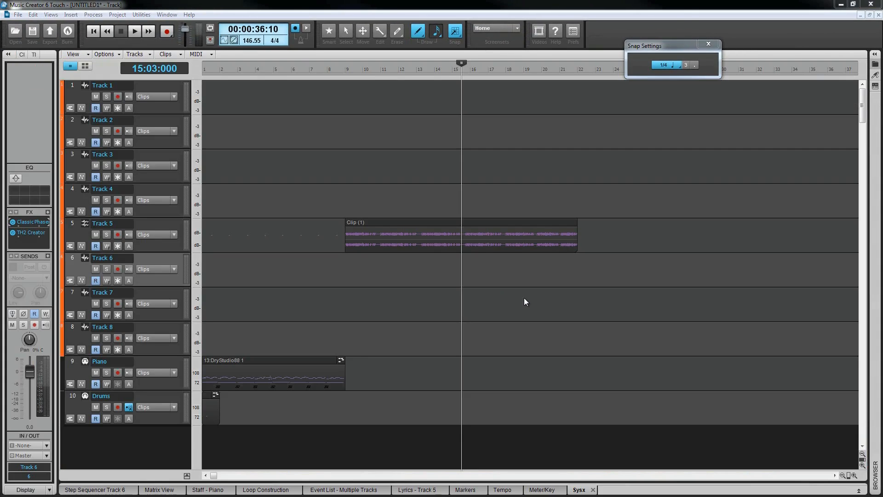
- Switch to the Edit Audio screenset from the program's list of views
click(53, 15)
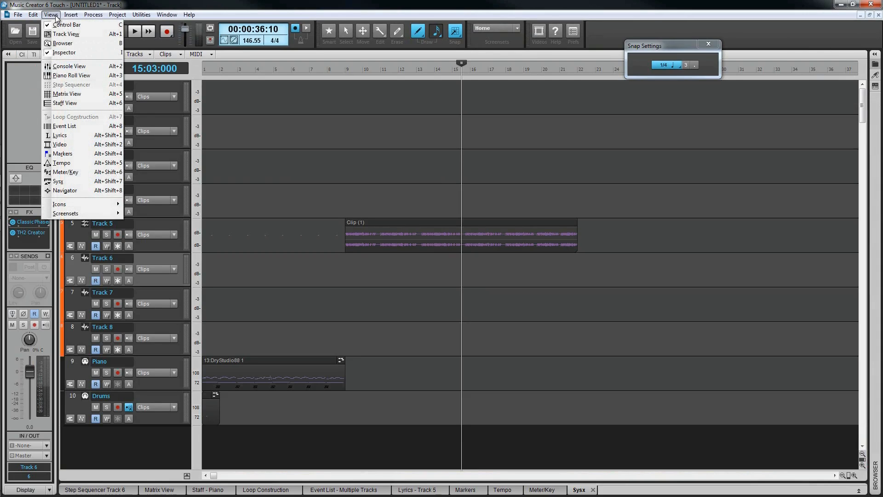
mouse_move(92, 213)
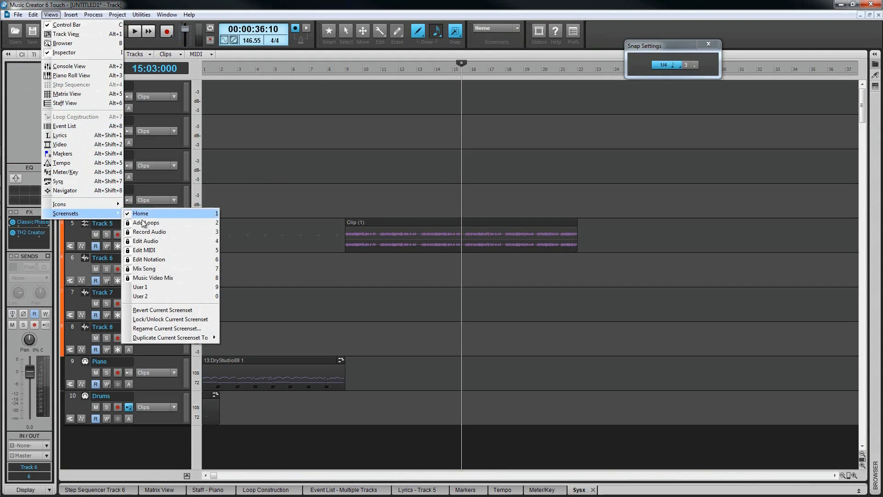
click(159, 239)
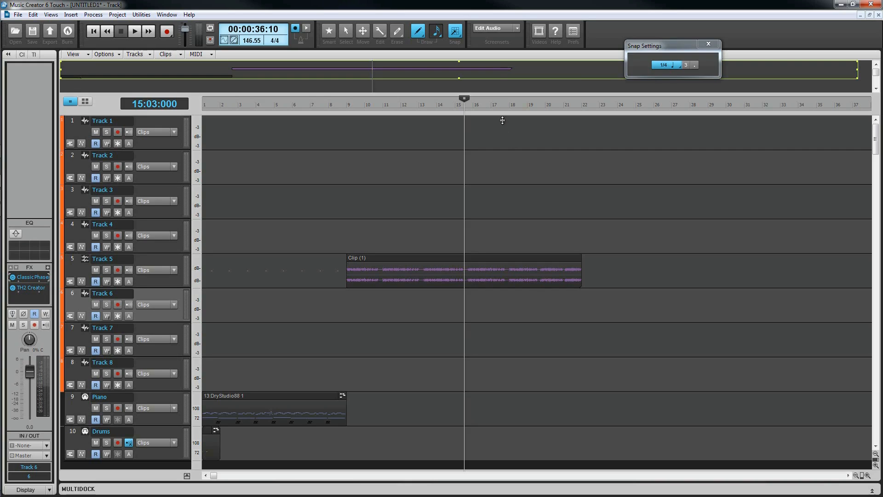
- Review the screenset options for reverting, locking and duplicating, keeping Edit Audio as the current screenset
click(517, 29)
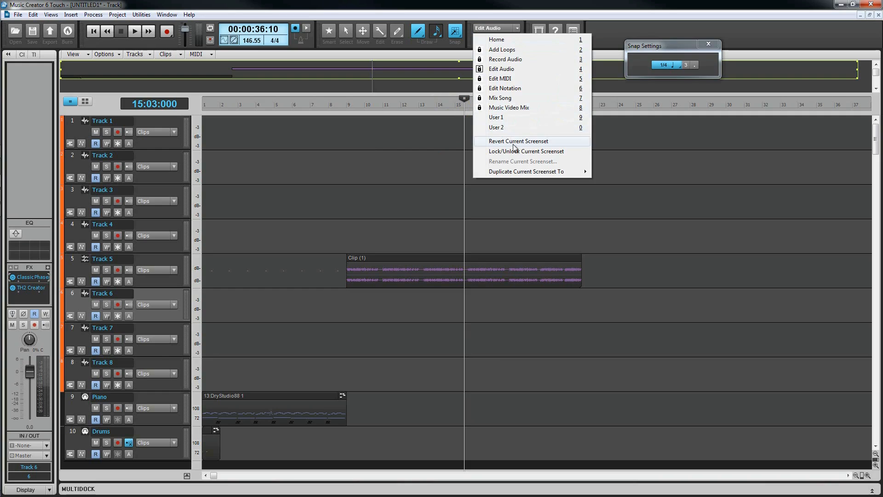
mouse_move(522, 172)
click(510, 69)
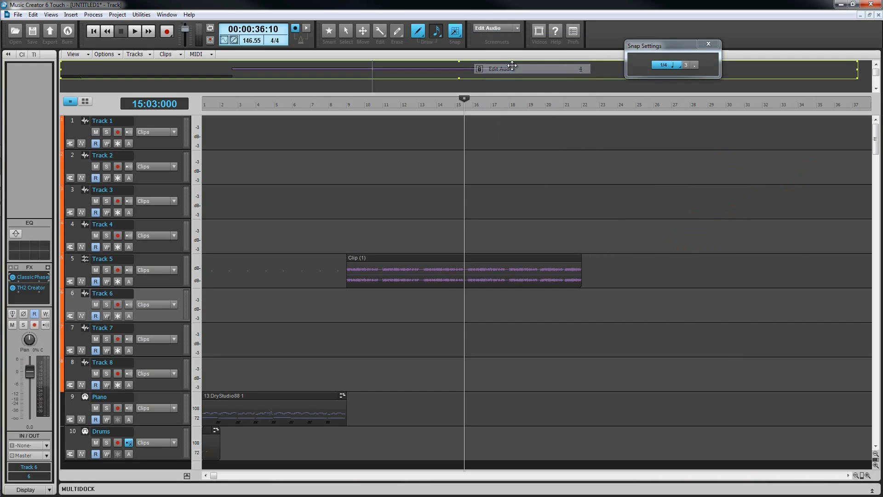
- Collapse the Inspector in the locked Edit Audio screenset, switch to Edit MIDI and return to Edit Audio
click(10, 55)
click(518, 29)
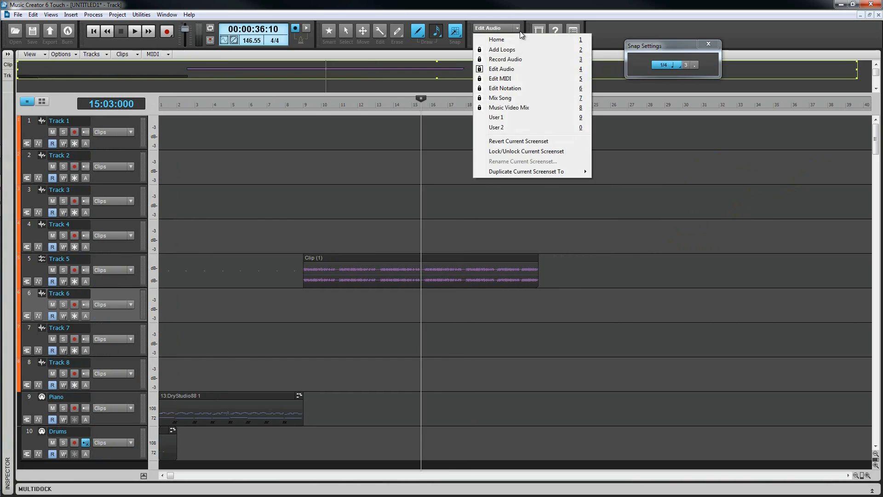
click(518, 78)
click(518, 29)
click(511, 68)
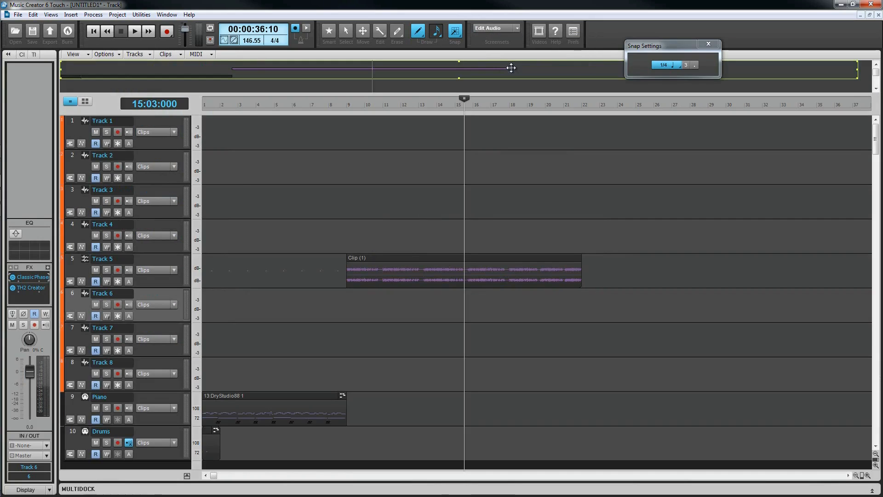
- Unlock the Edit Audio screenset and collapse the Inspector
click(517, 27)
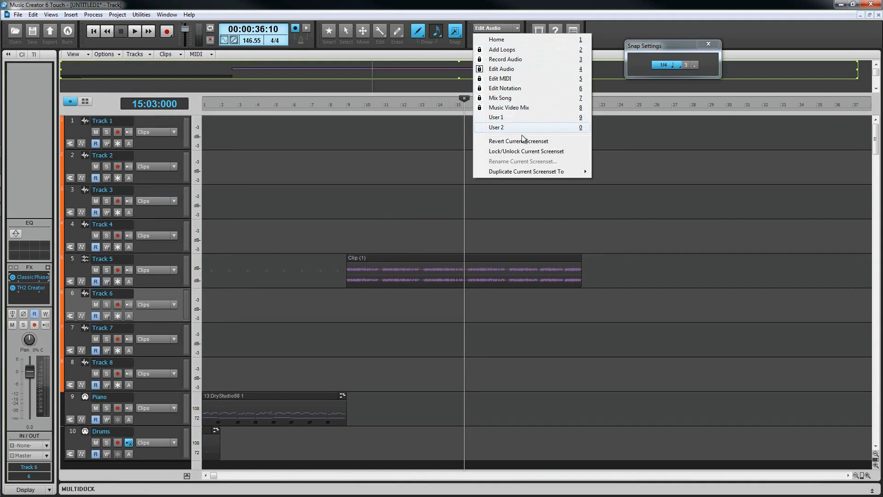
click(531, 149)
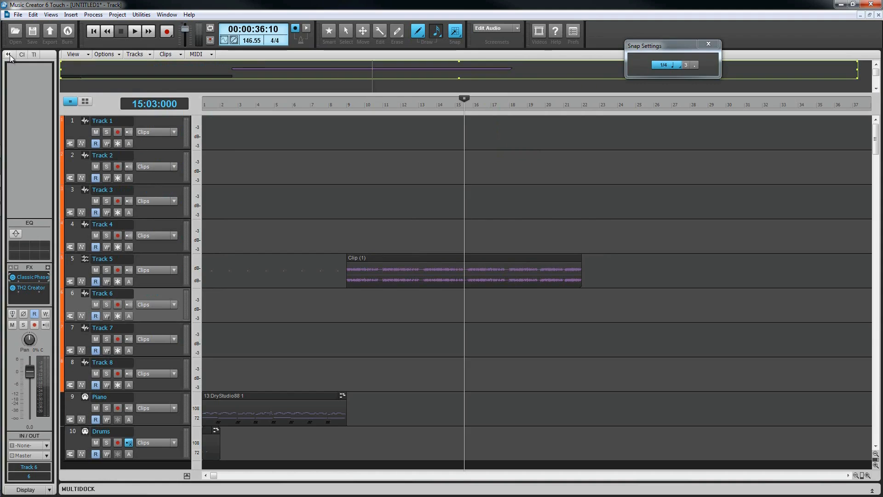
click(10, 54)
- Switch to the Edit MIDI screenset and back to Edit Audio to check whether the unlocked layout is kept
click(518, 28)
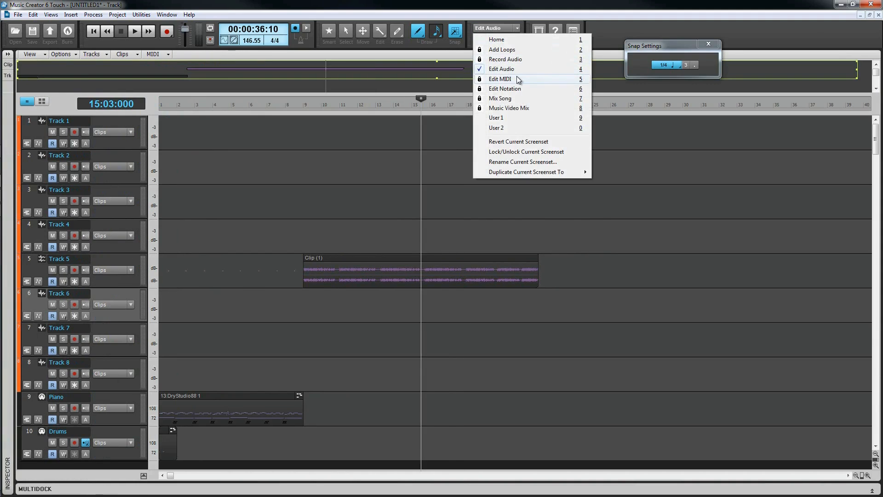
click(517, 77)
click(517, 28)
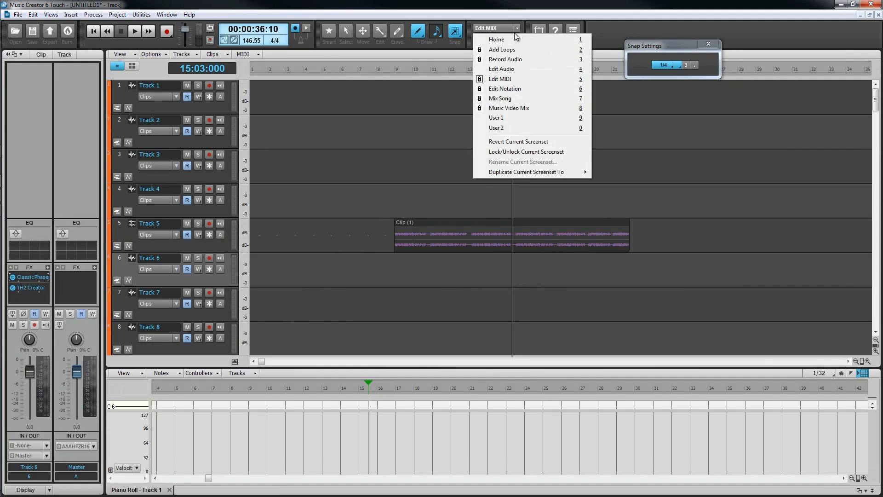
click(506, 69)
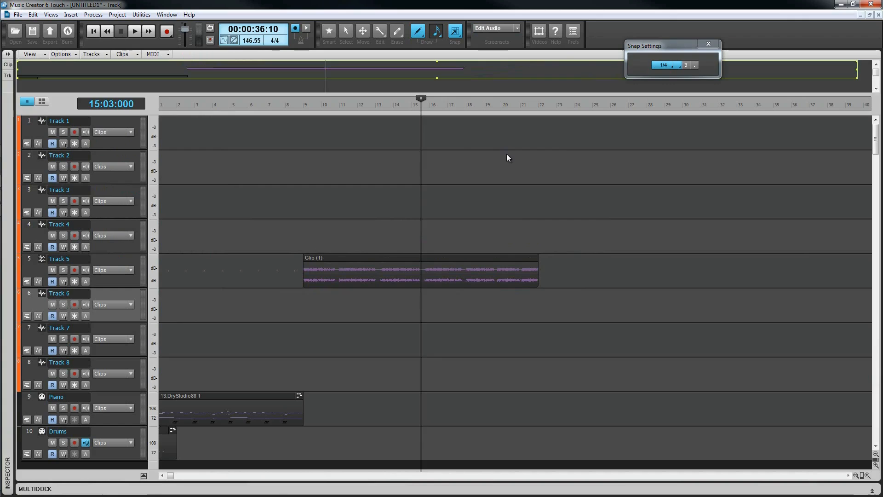
click(517, 28)
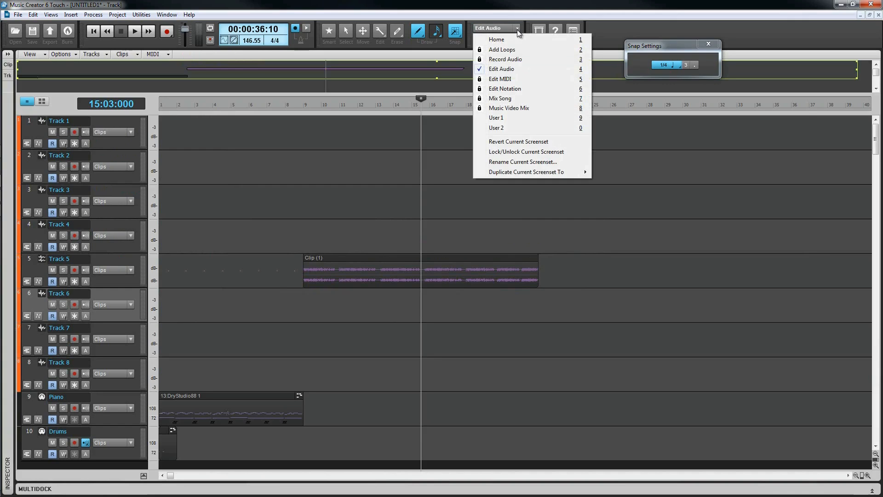
click(542, 162)
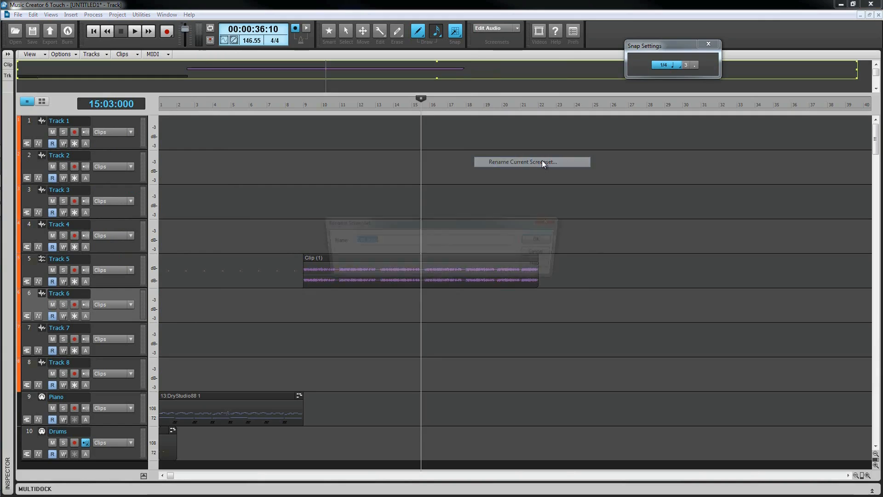
click(544, 253)
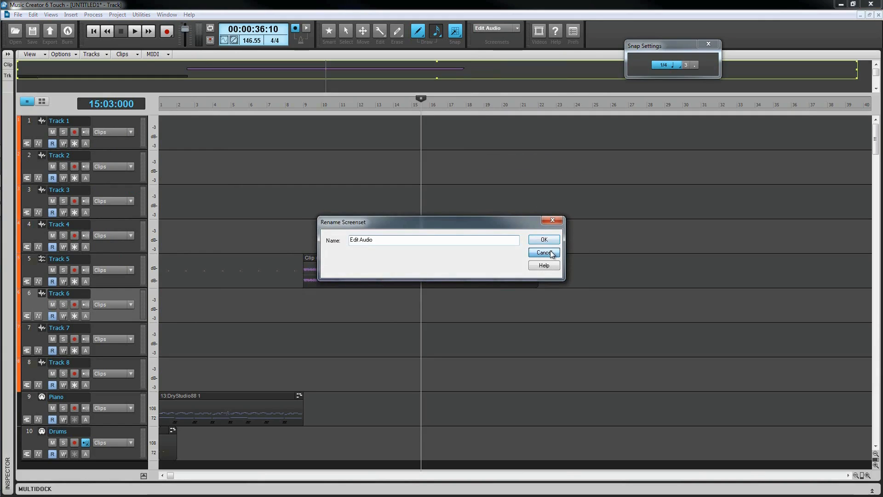
- Revert the current Edit Audio screenset to its saved layout
click(516, 29)
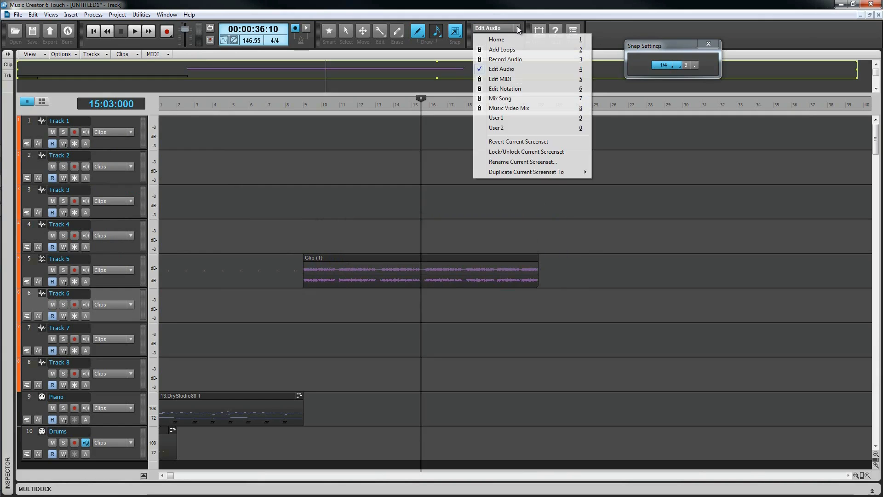
click(528, 142)
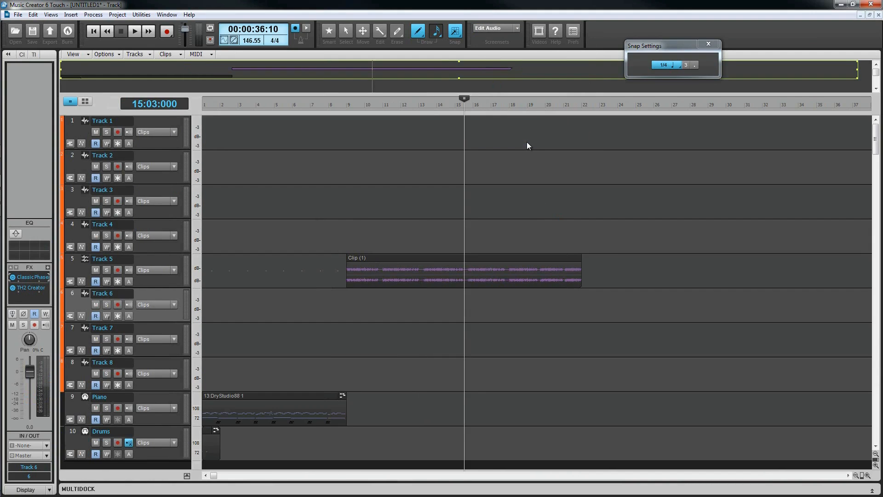